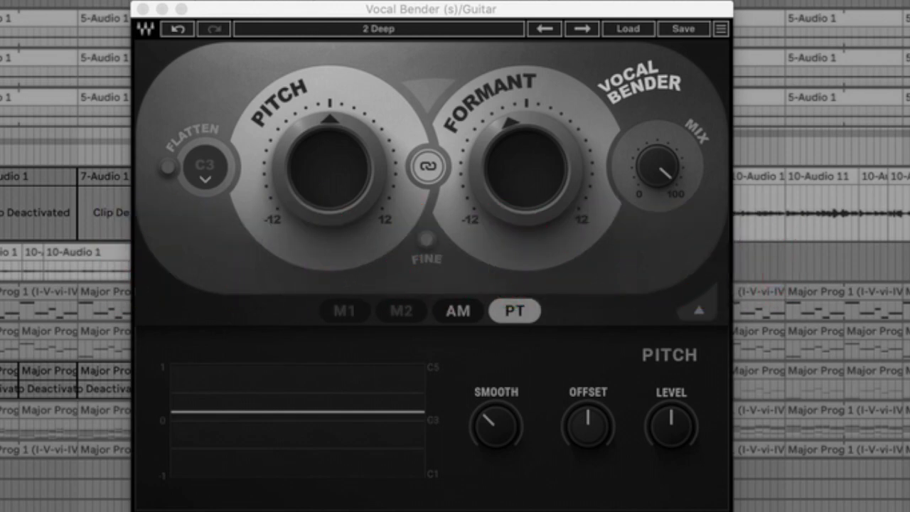
# Lower the mix of the 2 Deep preset, and audition the Addison, Age Modifier and BV Perfect Forth presets.
pyautogui.moveTo(657, 167); pyautogui.dragTo(657, 169)
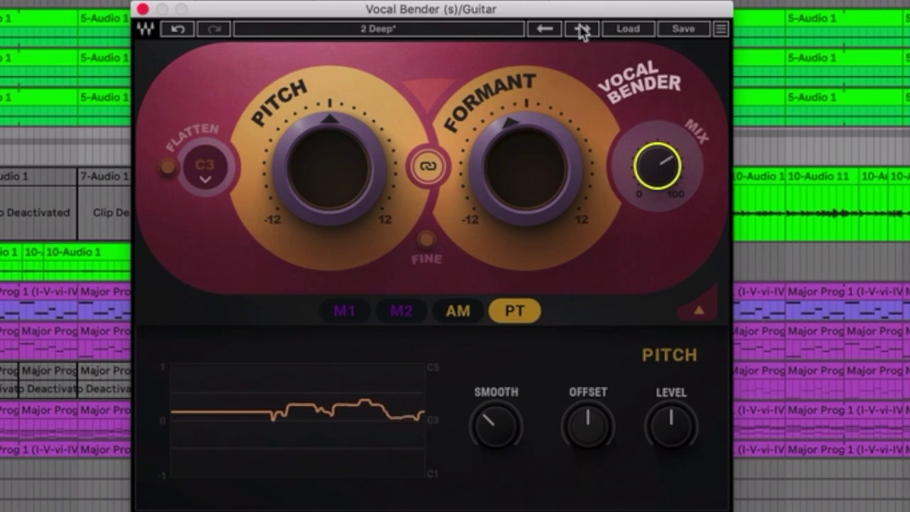
pyautogui.click(581, 32)
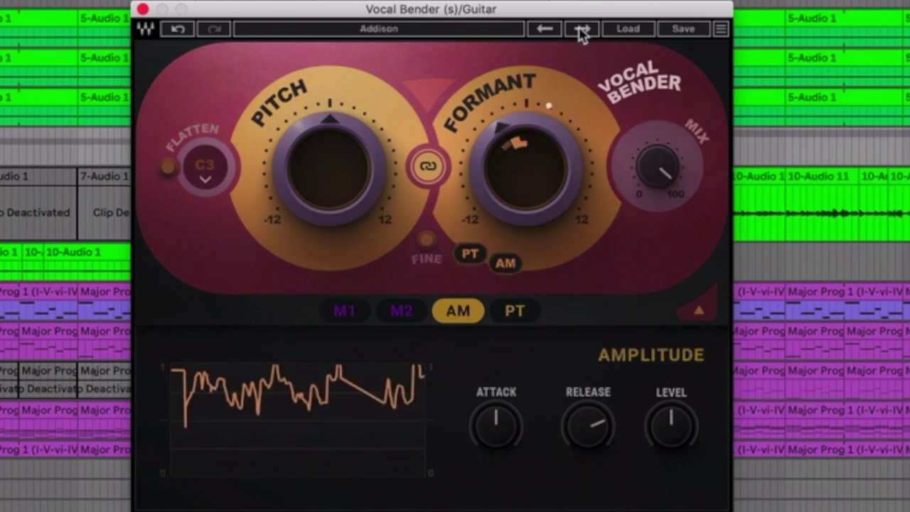
pyautogui.click(581, 32)
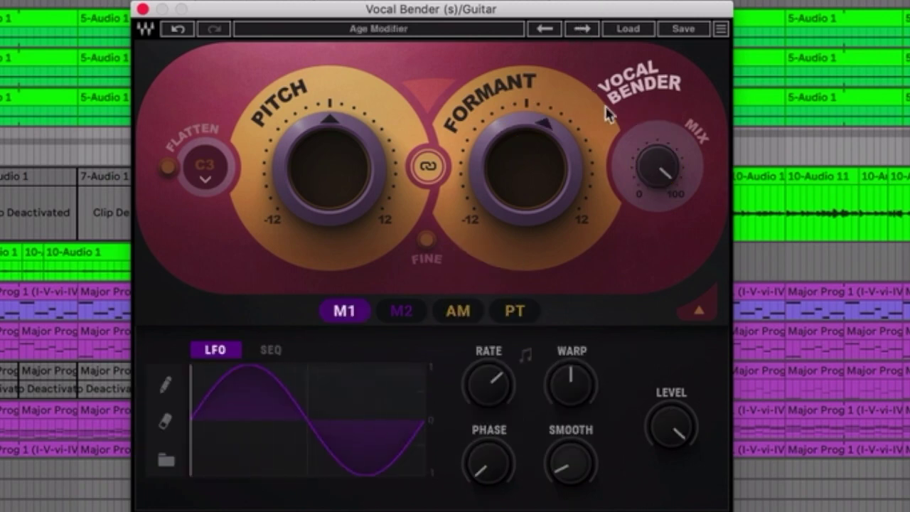
pyautogui.click(583, 30)
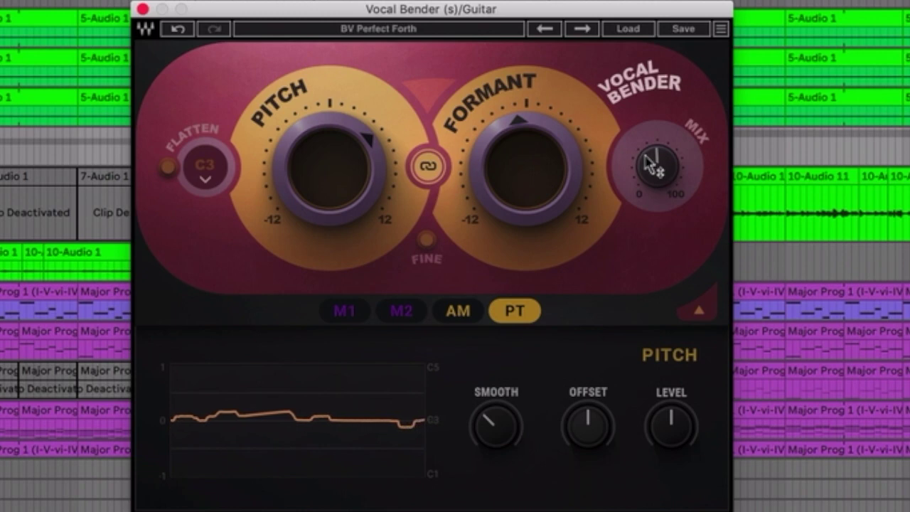
pyautogui.moveTo(648, 162)
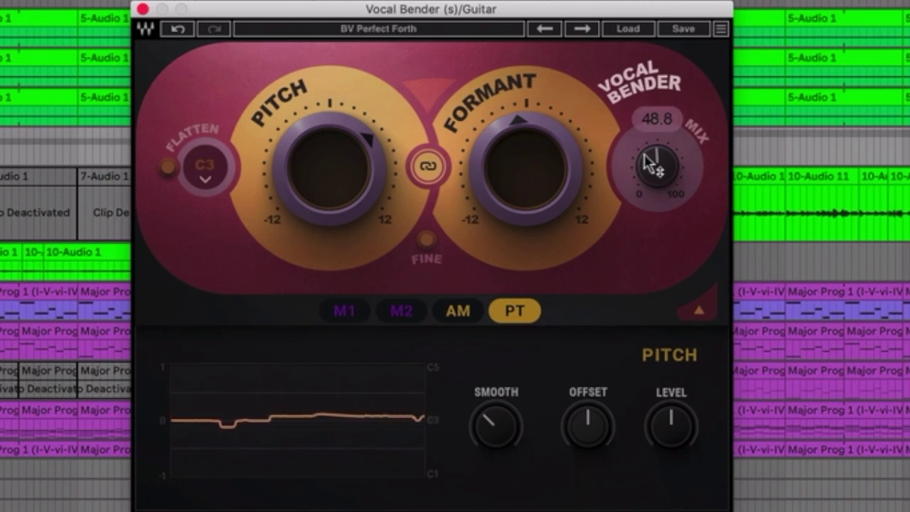
# Audition the Broken Bot and Character Morph presets, setting the mix of each to around halfway.
pyautogui.click(582, 29)
pyautogui.moveTo(661, 174); pyautogui.dragTo(600, 63)
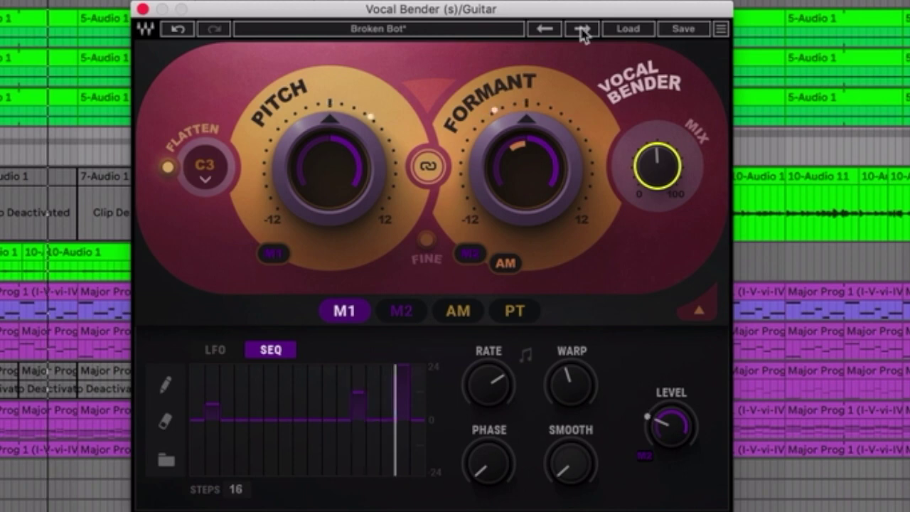
pyautogui.click(581, 29)
pyautogui.scroll(-10, 657, 165)
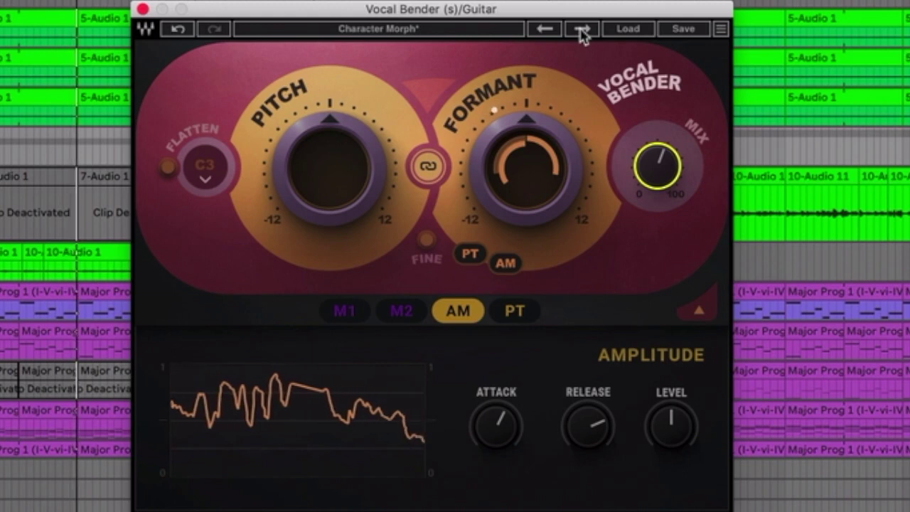
# Audition the Chipmunk preset with its mix lowered to about half, and Crusin Accent with the mix at 51.5.
pyautogui.click(581, 29)
pyautogui.moveTo(649, 153); pyautogui.dragTo(650, 164)
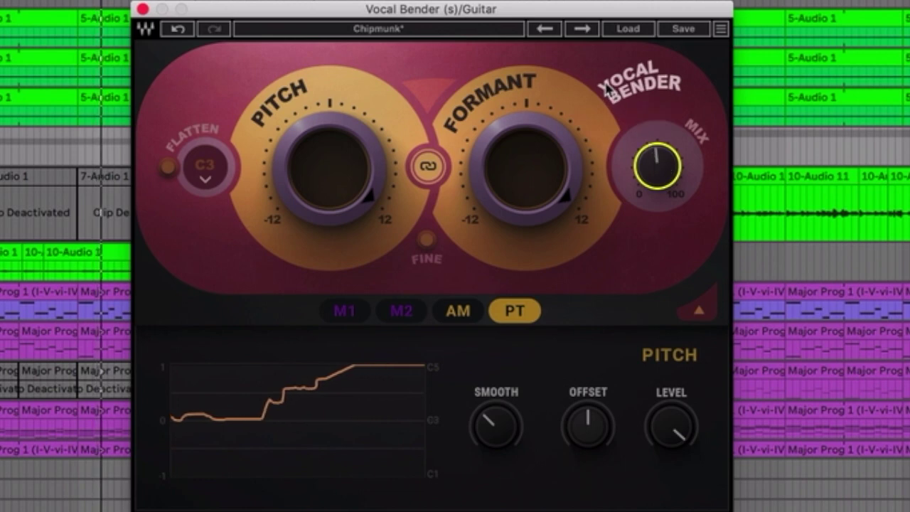
pyautogui.click(584, 30)
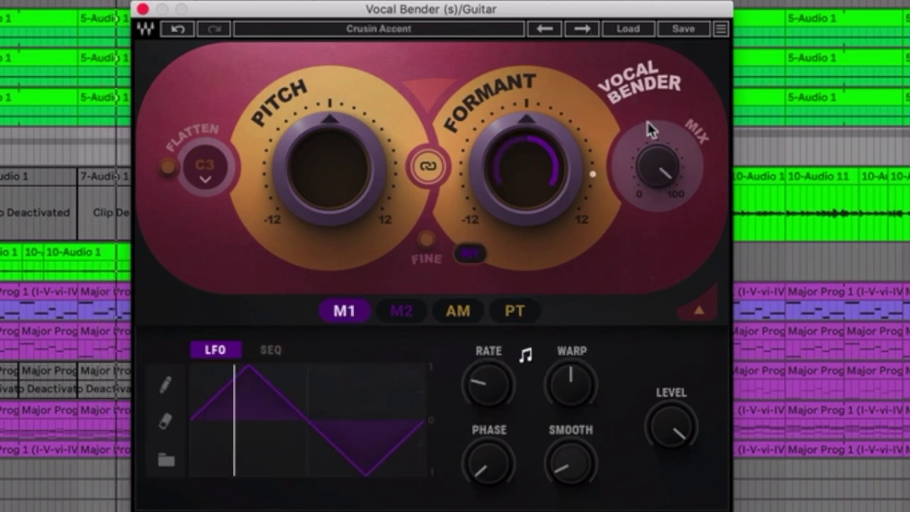
pyautogui.moveTo(668, 168); pyautogui.dragTo(660, 163)
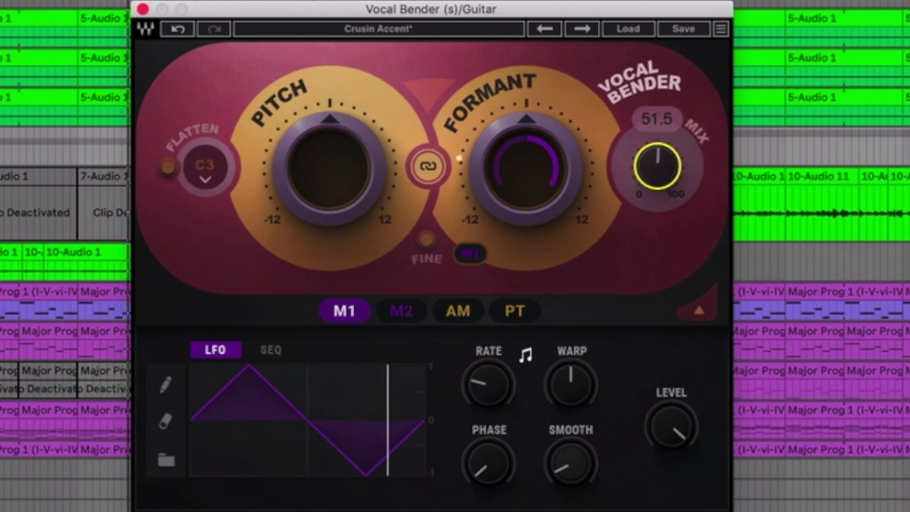
# Audition the Dad Support preset, and Dark Magician with the mix lowered to 37.8.
pyautogui.click(582, 29)
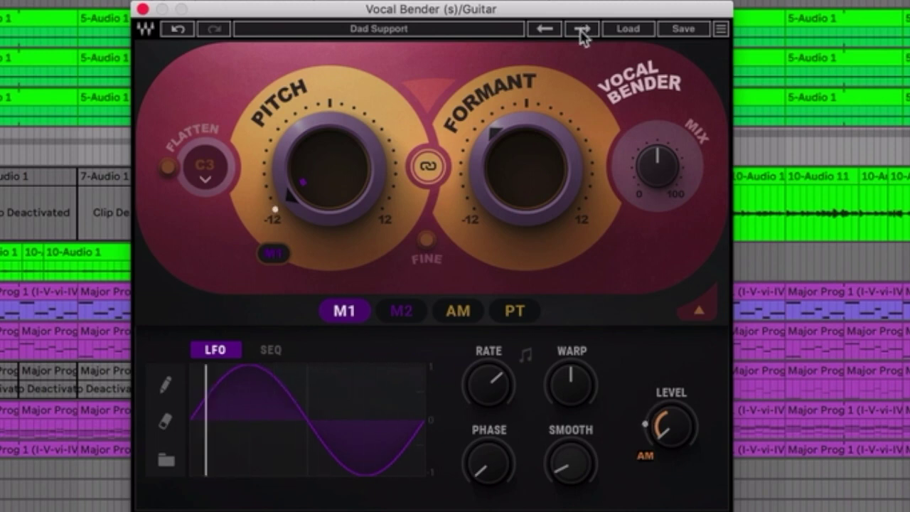
pyautogui.click(581, 30)
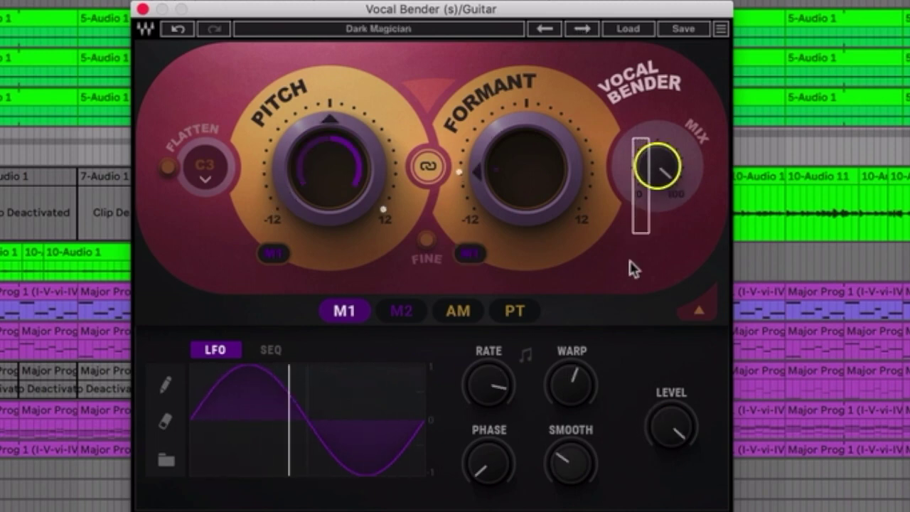
pyautogui.moveTo(657, 166); pyautogui.dragTo(657, 184)
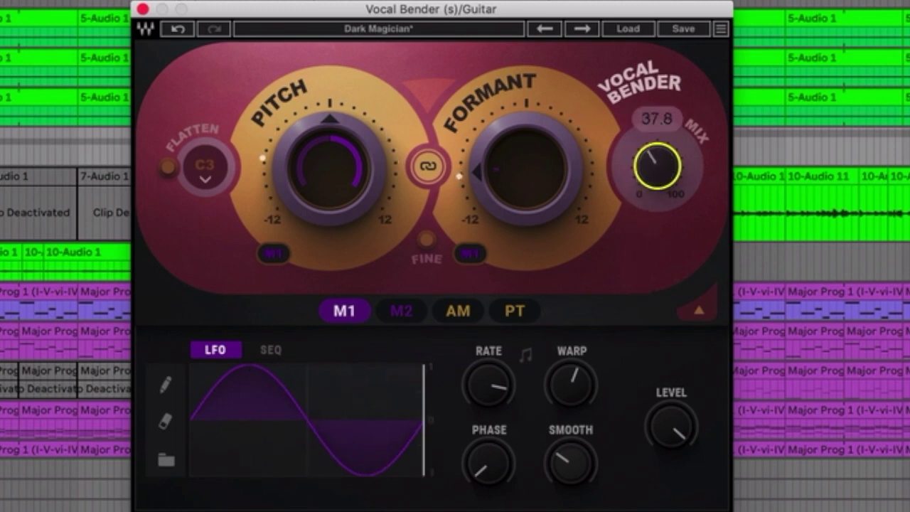
# Audition the Drunken Double preset, Early Morning with a lowered mix, and Fake Vibrato with the mix at 64.3.
pyautogui.click(581, 30)
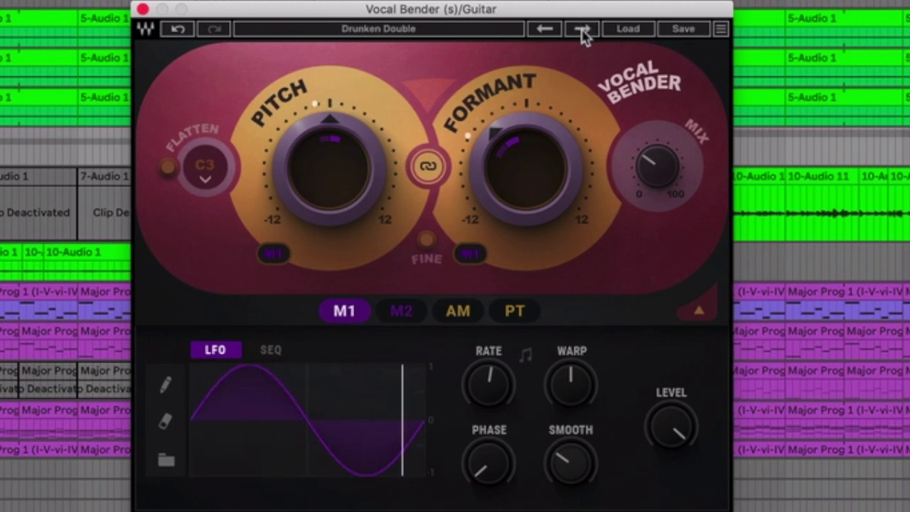
pyautogui.click(581, 30)
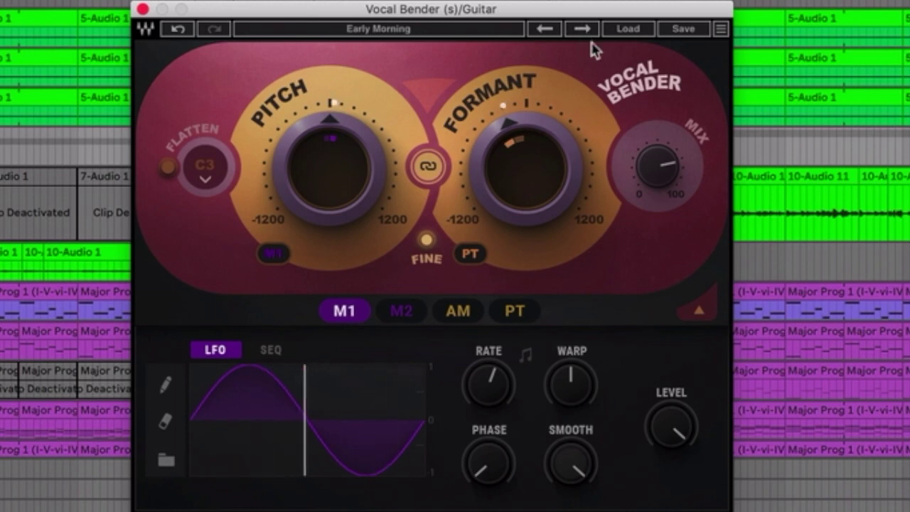
pyautogui.moveTo(663, 176); pyautogui.dragTo(665, 171)
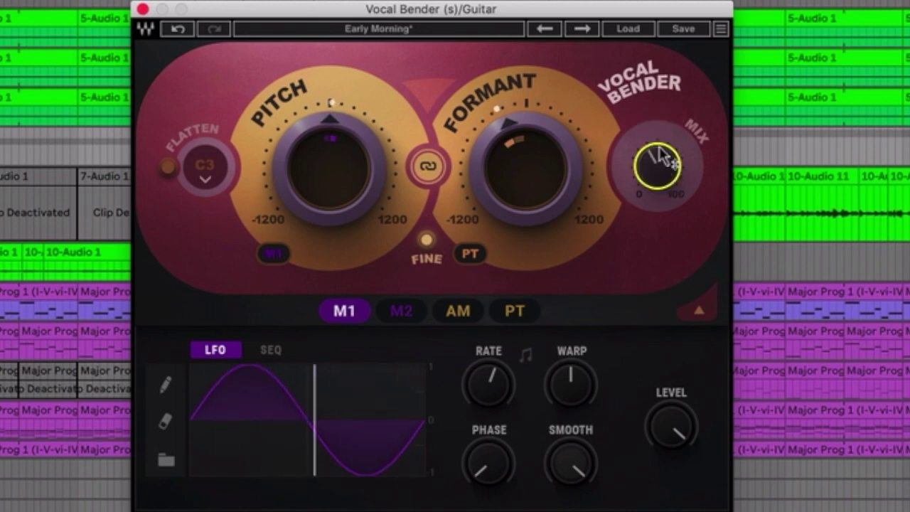
pyautogui.click(581, 30)
pyautogui.moveTo(663, 178); pyautogui.dragTo(664, 177)
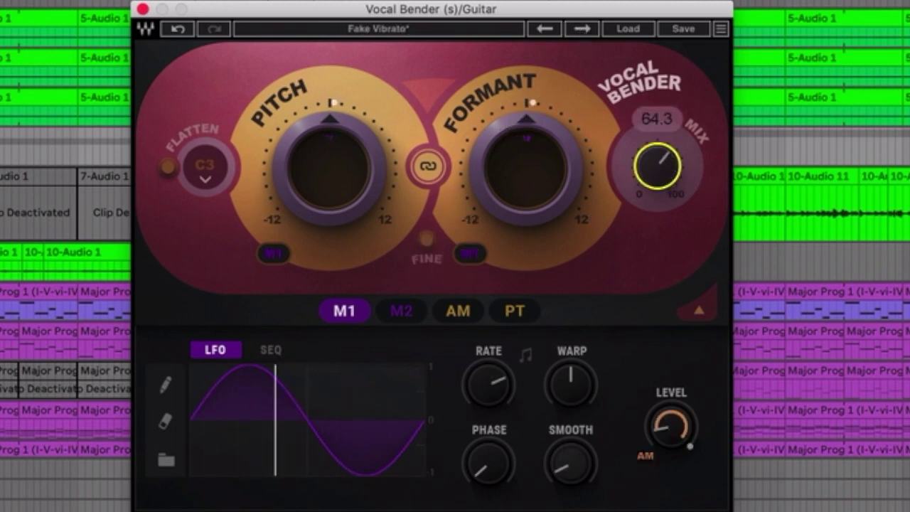
# Audition the GF Support preset, and Game Over with the mix lowered to 27.1.
pyautogui.click(582, 30)
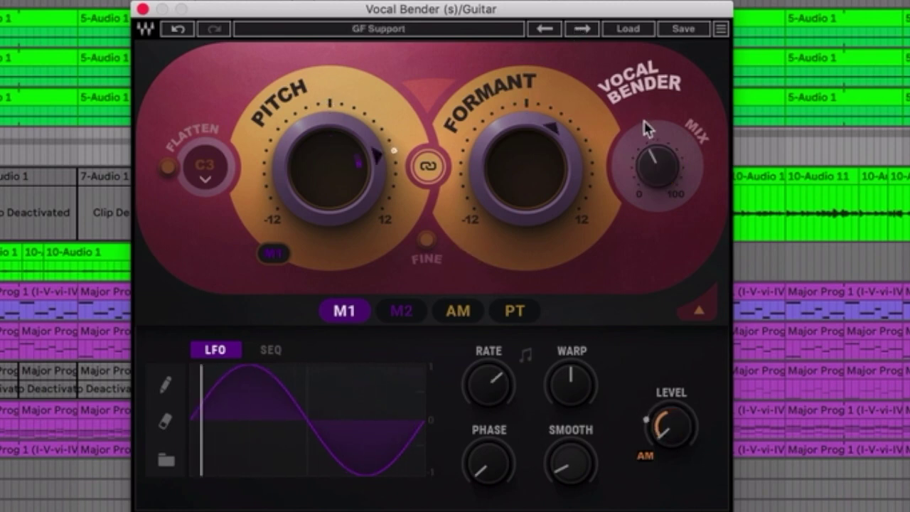
pyautogui.click(582, 29)
pyautogui.moveTo(654, 165); pyautogui.dragTo(654, 206)
pyautogui.moveTo(657, 165); pyautogui.dragTo(648, 162)
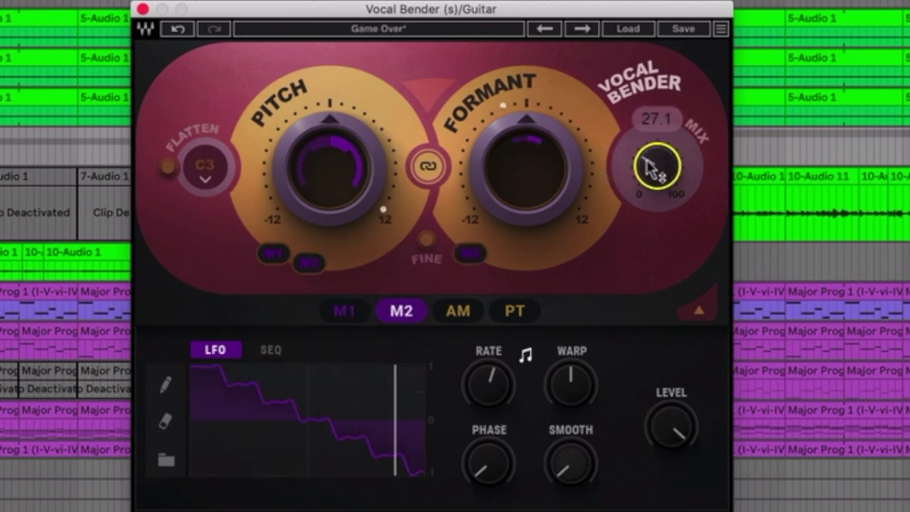
# Audition the Get Off The Stage preset with the mix at 53.1 and Gliding Slug with the mix at 48.9.
pyautogui.click(581, 30)
pyautogui.moveTo(664, 163); pyautogui.dragTo(663, 198)
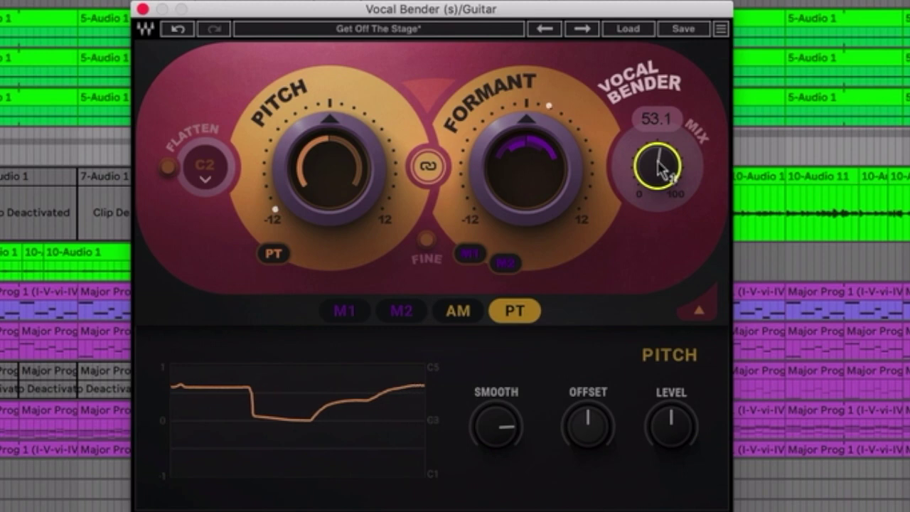
pyautogui.click(581, 30)
pyautogui.moveTo(659, 164); pyautogui.dragTo(658, 177)
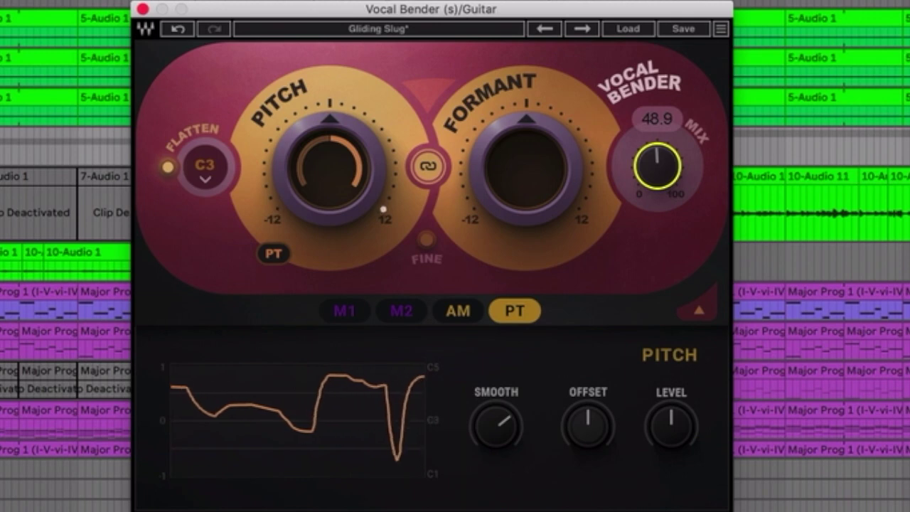
# Audition the Glitchy Double, High Double Tracker and Just a SEQ presets, and Little Loud with a lowered mix.
pyautogui.click(582, 30)
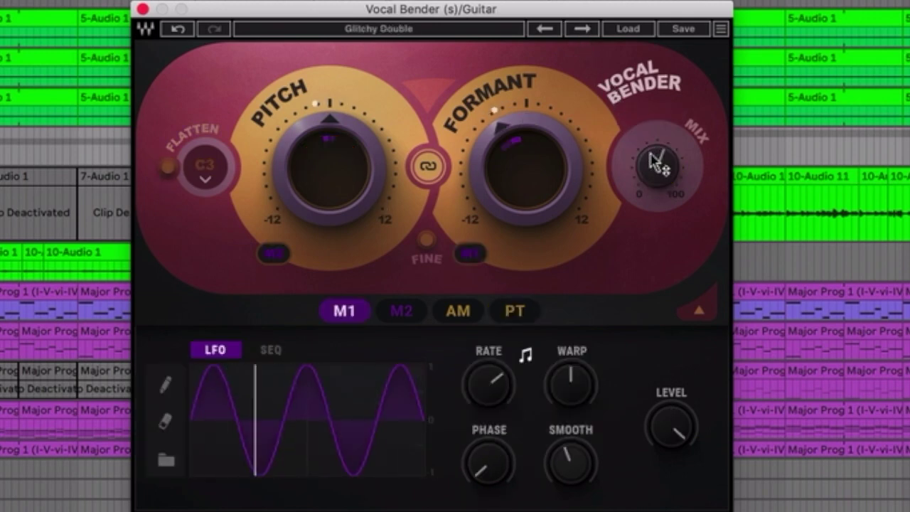
pyautogui.click(581, 30)
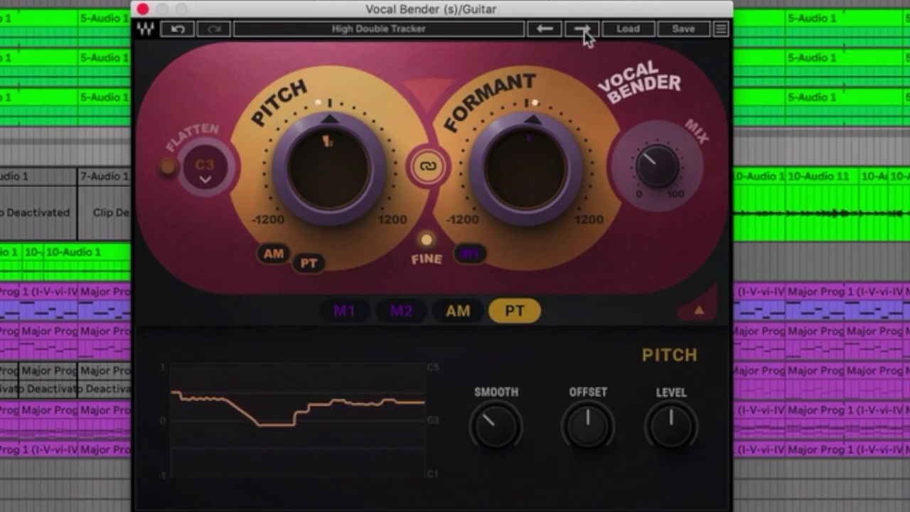
pyautogui.click(583, 30)
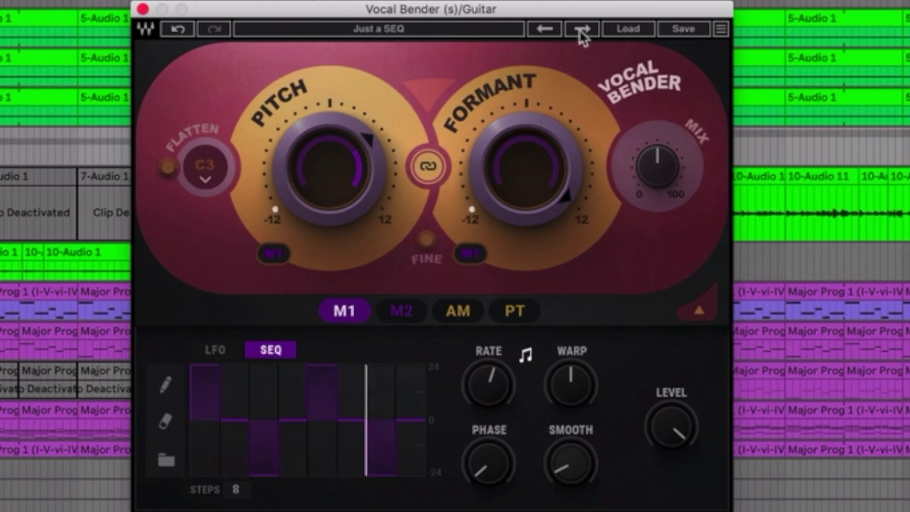
pyautogui.click(581, 30)
pyautogui.moveTo(633, 137); pyautogui.dragTo(634, 167)
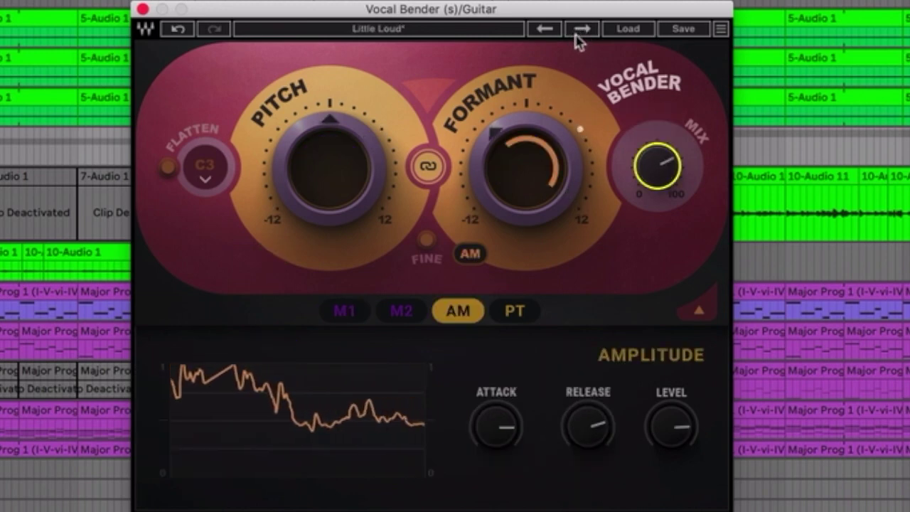
# Audition the Low Double Tracker preset, and Lullabied with the mix lowered to 47.5.
pyautogui.click(579, 34)
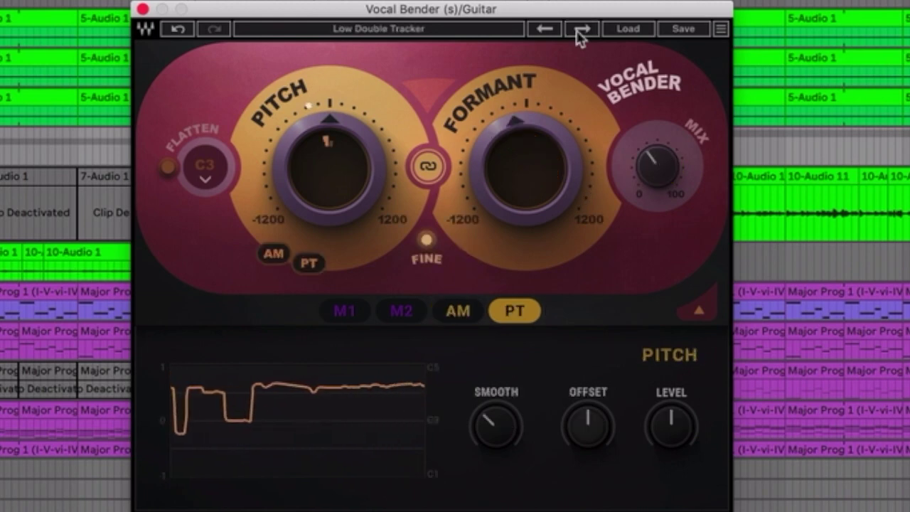
pyautogui.click(578, 34)
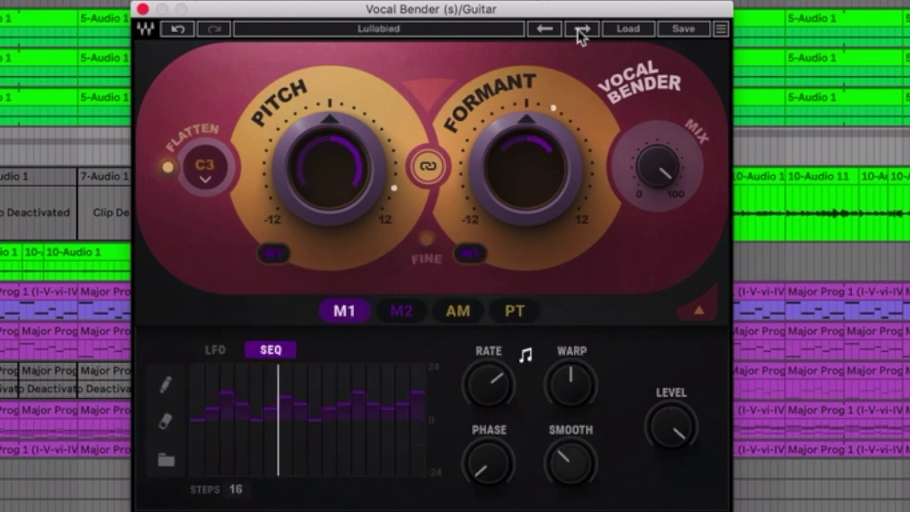
pyautogui.moveTo(631, 173); pyautogui.dragTo(631, 213)
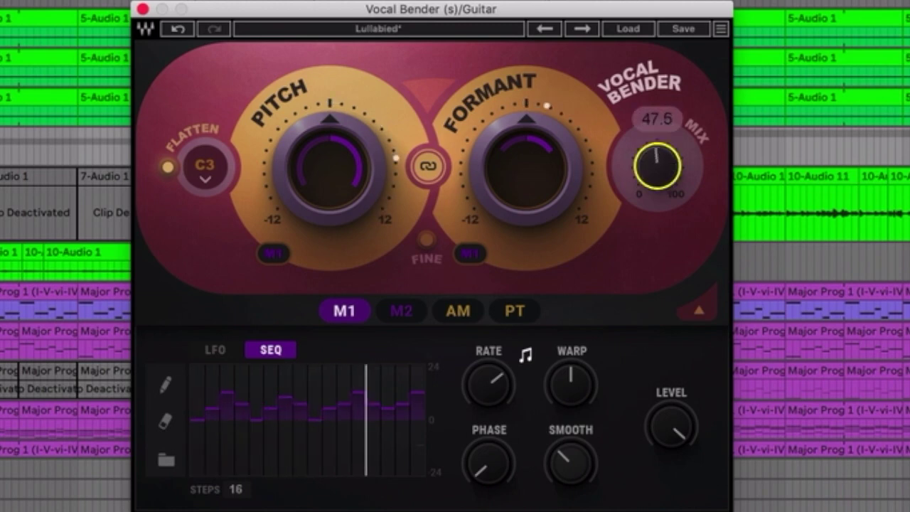
# Audition the M2F, Male Bass BV and Mic Swap w. Fans presets, and Mickey with a lowered mix.
pyautogui.click(582, 34)
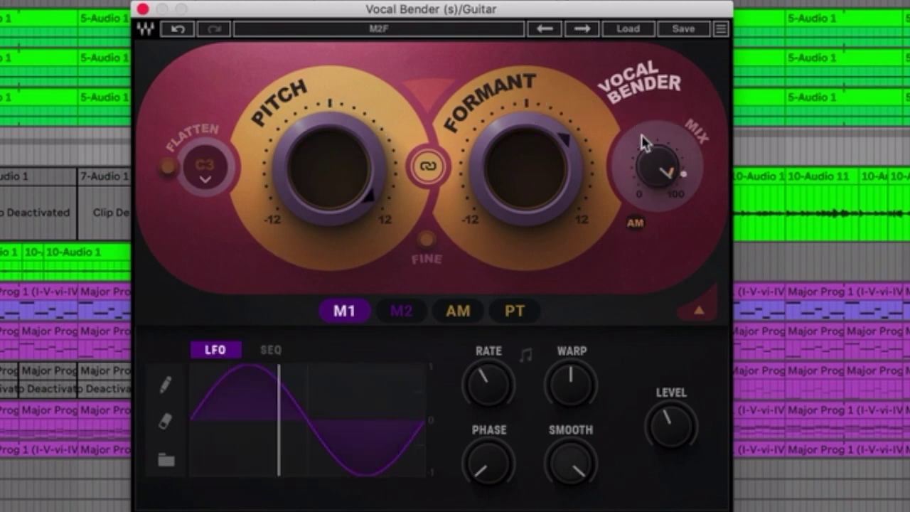
pyautogui.click(582, 32)
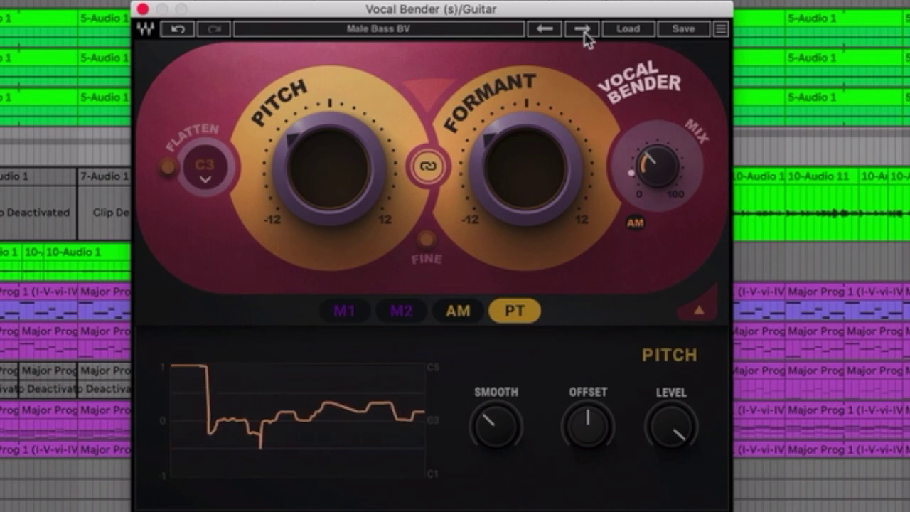
pyautogui.click(583, 32)
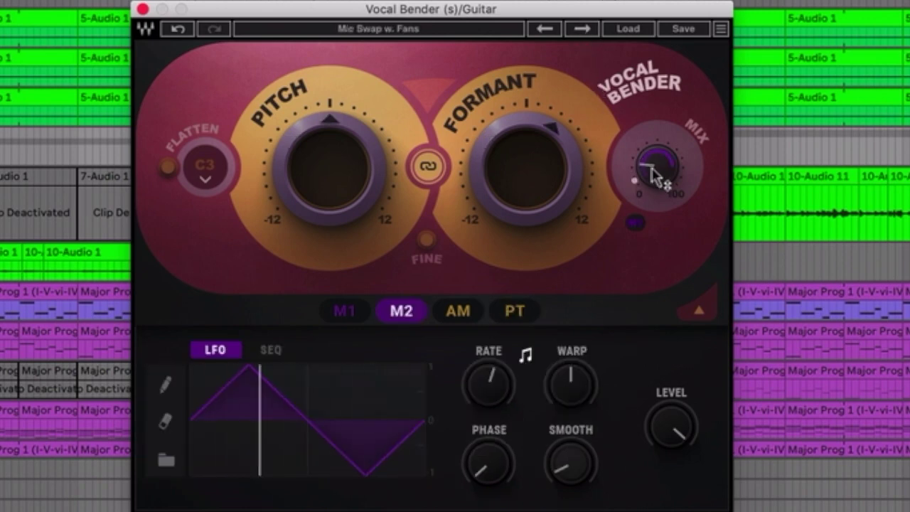
pyautogui.click(581, 29)
pyautogui.moveTo(648, 174); pyautogui.dragTo(655, 192)
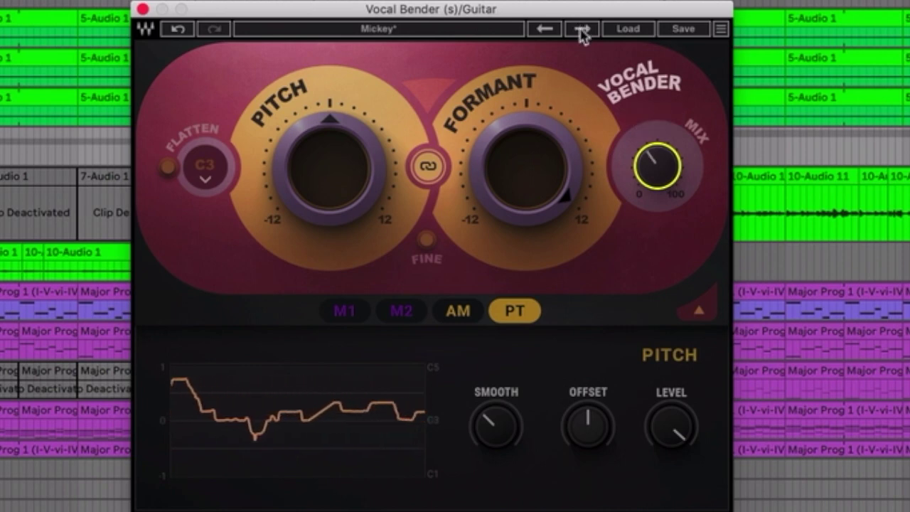
# Audition the NVisitor preset with its mix lowered to about half, and load the Odyssey preset.
pyautogui.click(581, 30)
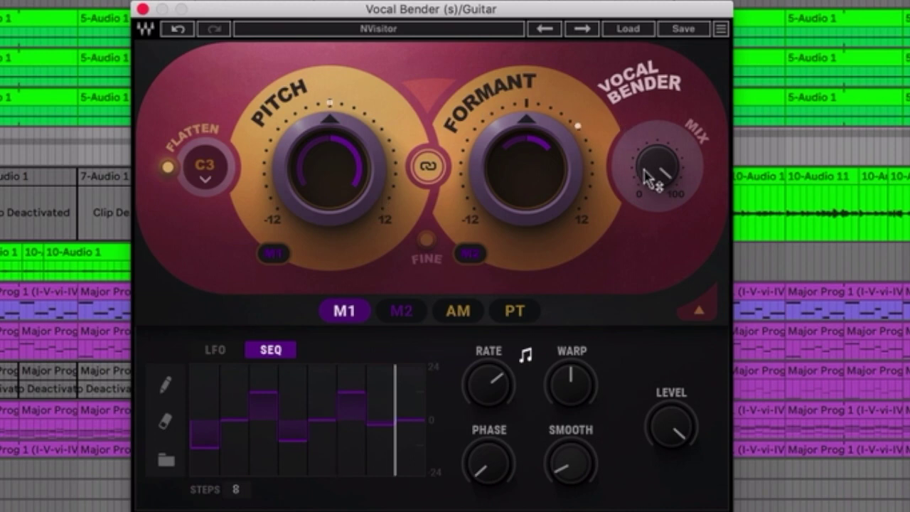
pyautogui.moveTo(648, 170); pyautogui.dragTo(640, 151)
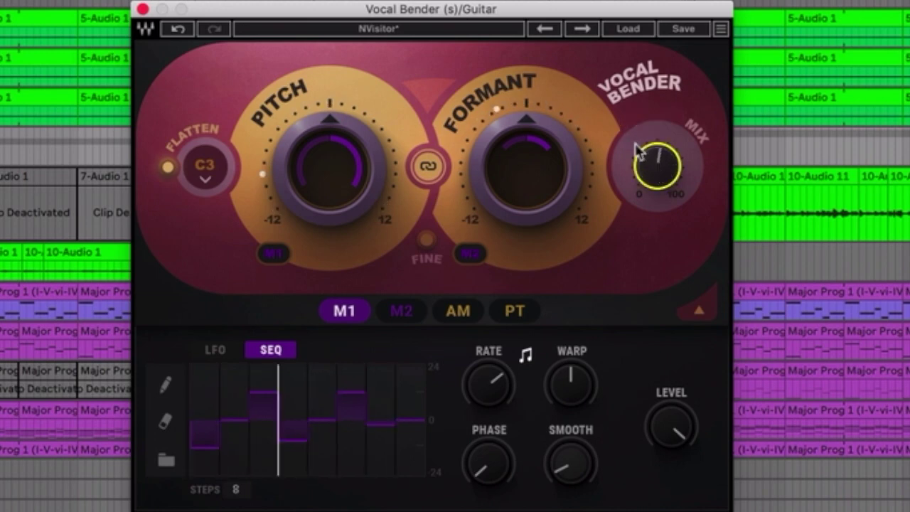
pyautogui.click(578, 29)
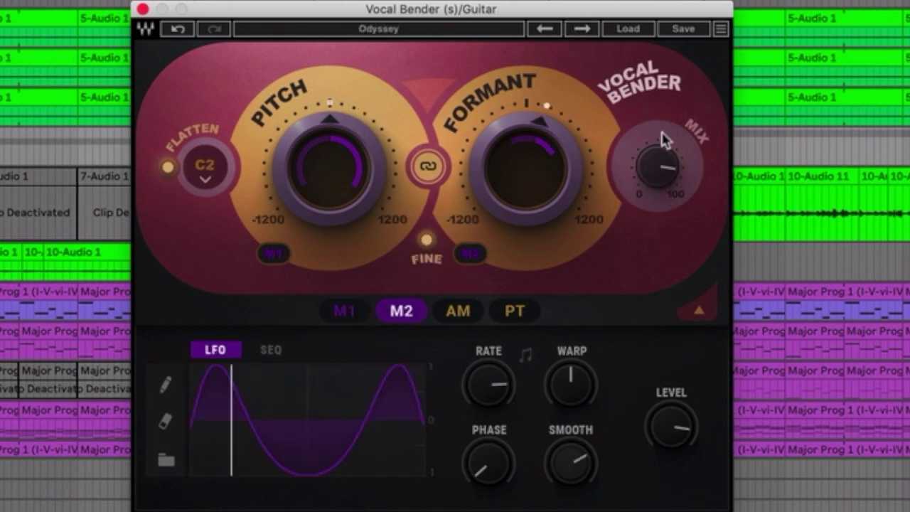
# Audition the Odyssey preset with a lowered mix, and Overdose with the mix lowered to about 47.
pyautogui.moveTo(657, 167); pyautogui.dragTo(657, 200)
pyautogui.click(581, 30)
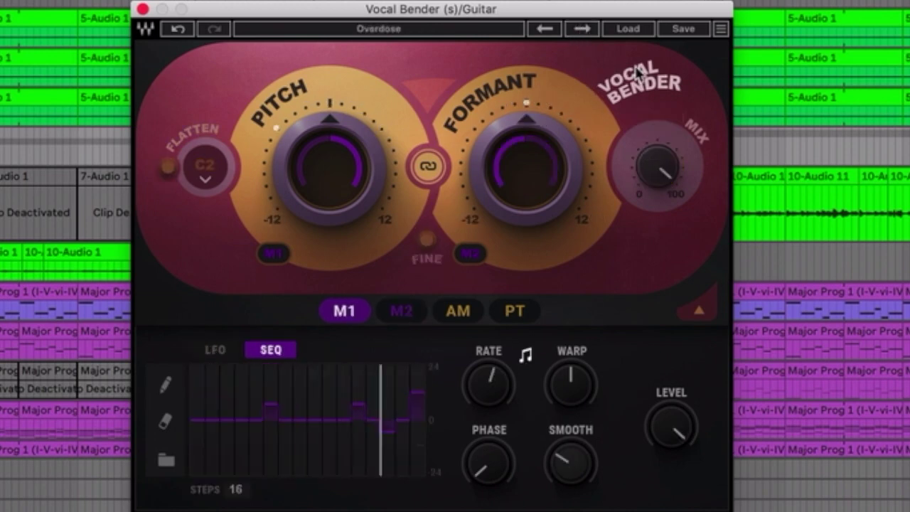
pyautogui.moveTo(656, 149); pyautogui.dragTo(623, 147)
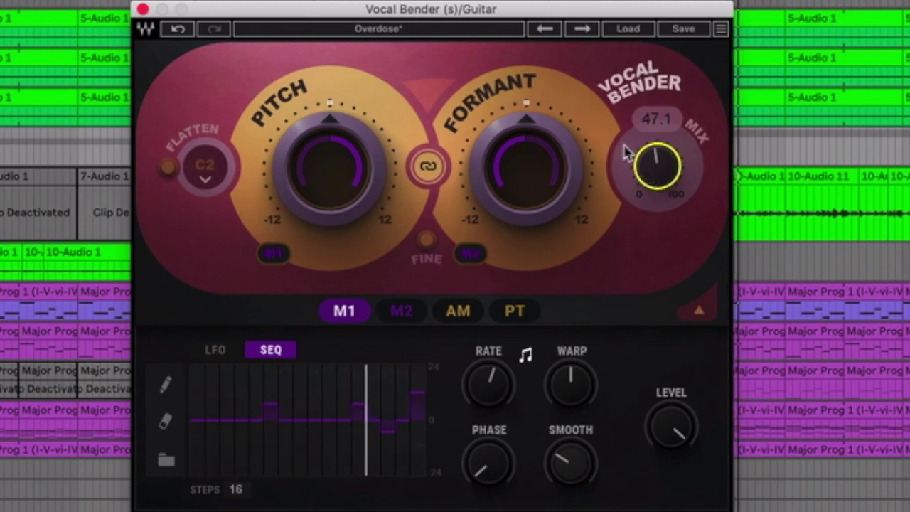
# Audition the Real ADT Double preset, and Scratcher with its mix lowered to just under half.
pyautogui.click(581, 29)
pyautogui.click(583, 30)
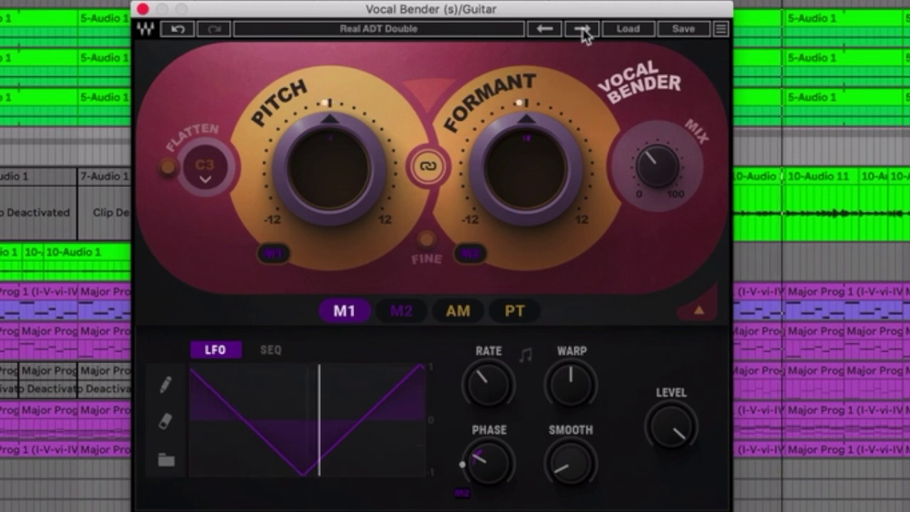
pyautogui.click(583, 30)
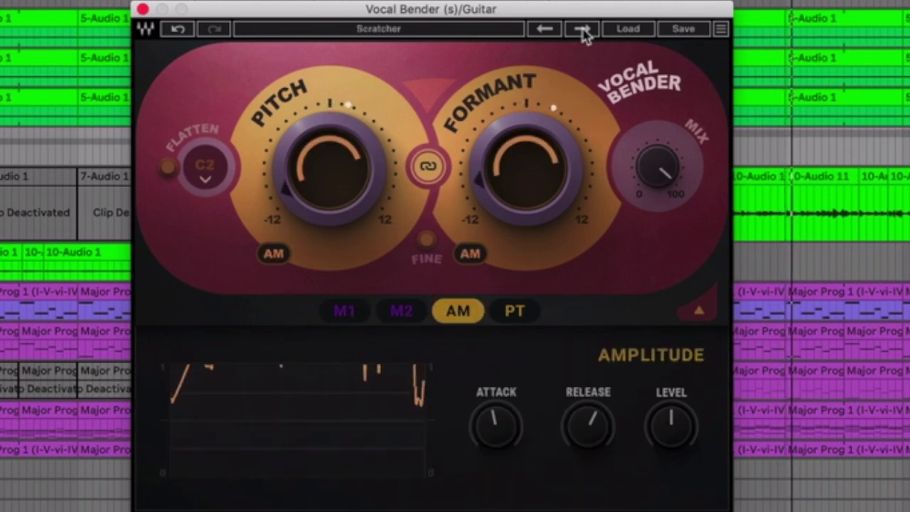
pyautogui.moveTo(648, 174)
pyautogui.mouseDown()
pyautogui.moveTo(648, 146)
pyautogui.moveTo(656, 170)
pyautogui.mouseUp()
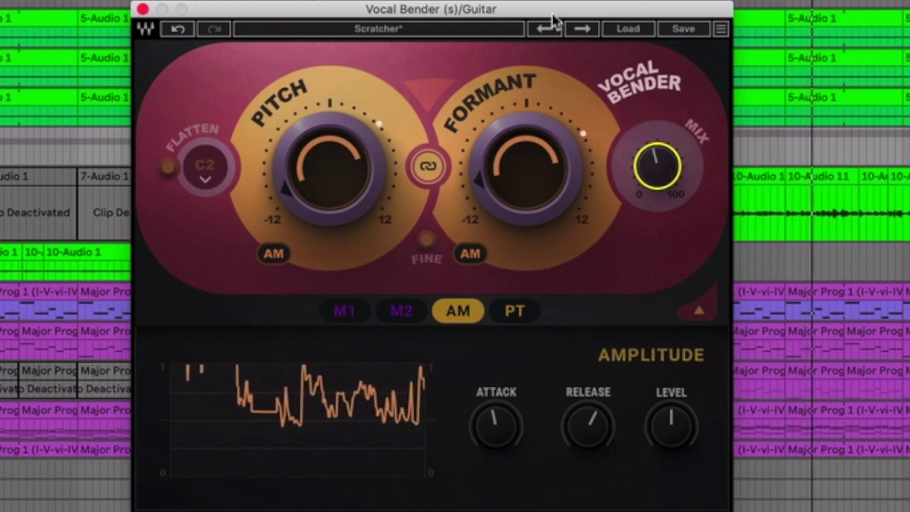
# Audition the Siren preset with the mix lowered to 40.4, and Taking Over with a lowered mix.
pyautogui.click(582, 29)
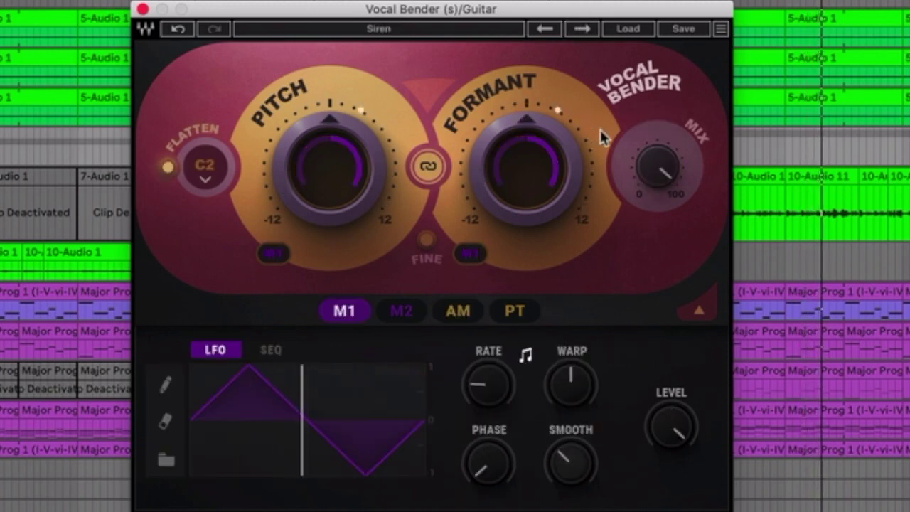
pyautogui.moveTo(661, 166)
pyautogui.mouseDown()
pyautogui.moveTo(661, 175)
pyautogui.moveTo(656, 168)
pyautogui.mouseUp()
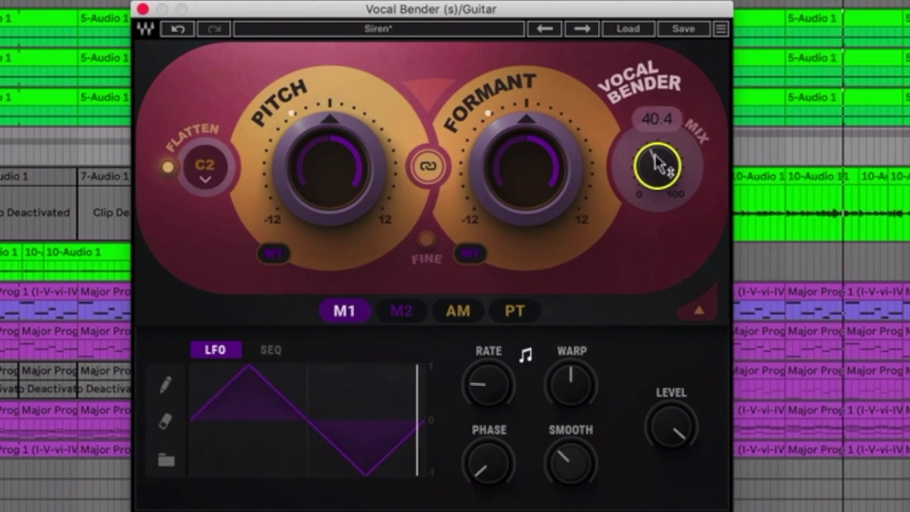
pyautogui.click(582, 28)
pyautogui.moveTo(657, 166); pyautogui.dragTo(656, 187)
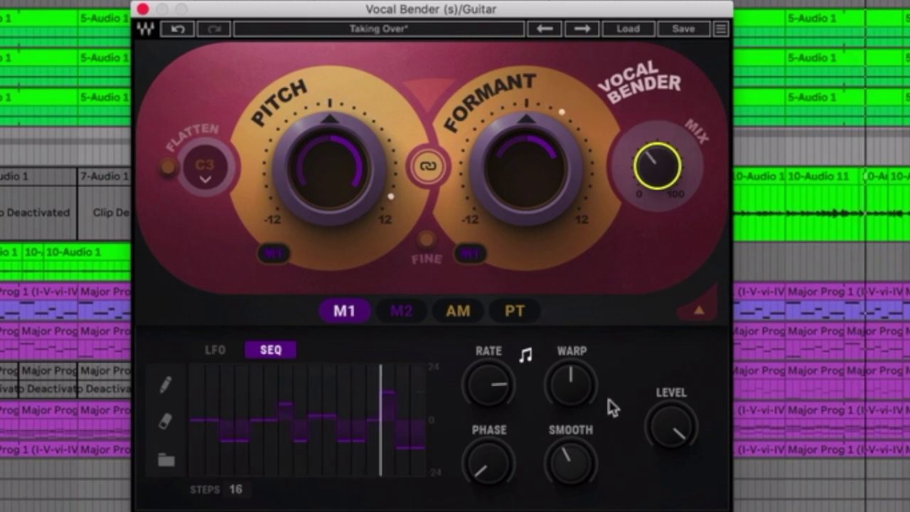
# Audition the Tape-head preset with the mix at 40.7, and Tech Chop with its mix at about half.
pyautogui.click(582, 29)
pyautogui.moveTo(637, 164); pyautogui.dragTo(649, 167)
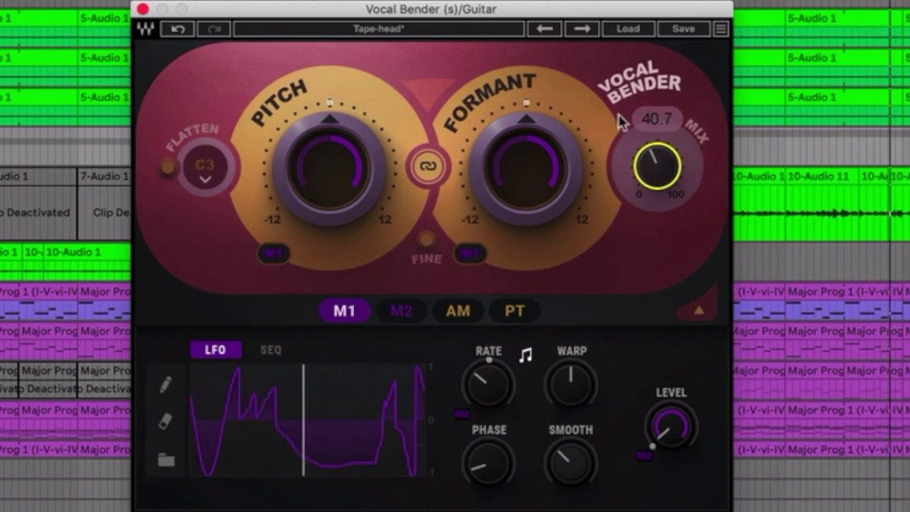
pyautogui.click(582, 29)
pyautogui.click(660, 172)
pyautogui.moveTo(657, 165)
pyautogui.mouseDown()
pyautogui.moveTo(656, 174)
pyautogui.moveTo(646, 160)
pyautogui.mouseUp()
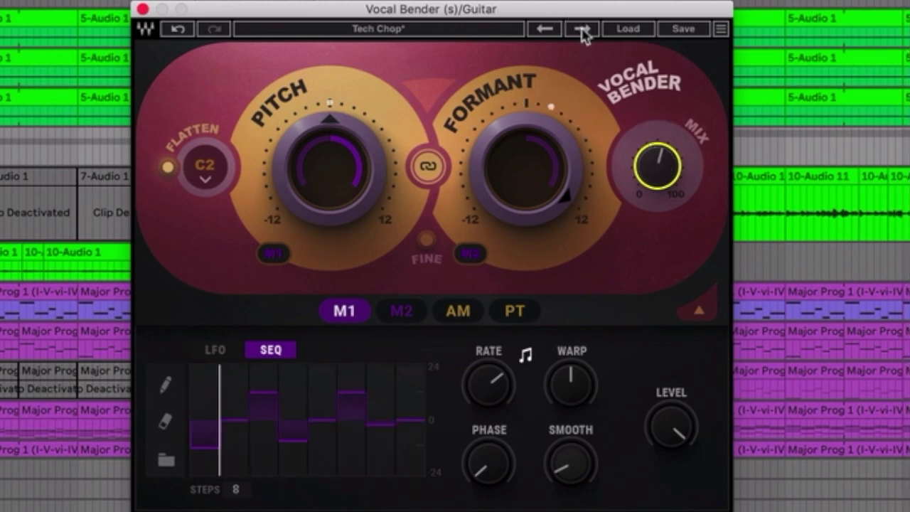
# Audition the Too Cold preset with the mix at 51.9, and Unda Wata with the mix at 67.6.
pyautogui.click(582, 29)
pyautogui.click(660, 174)
pyautogui.moveTo(657, 171); pyautogui.dragTo(652, 175)
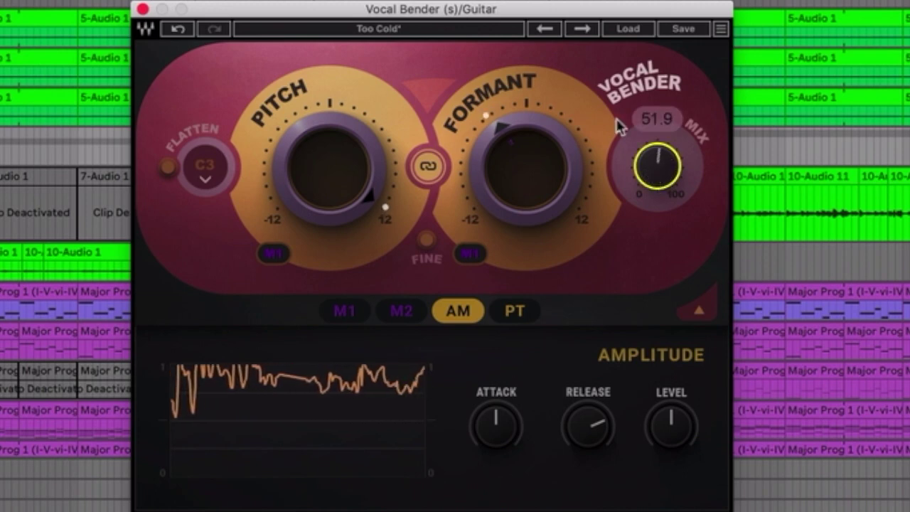
pyautogui.click(577, 30)
pyautogui.moveTo(656, 163); pyautogui.dragTo(645, 163)
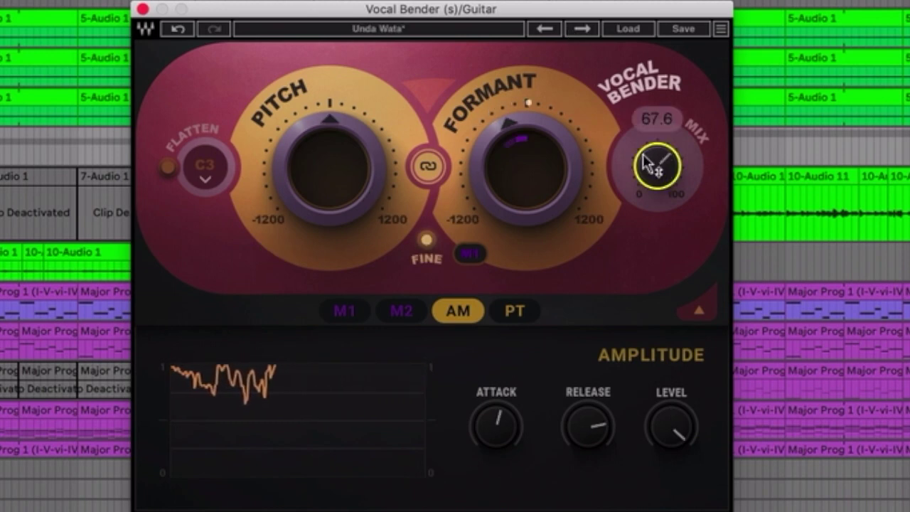
# Audition the Wow preset with an adjusted mix, and load the Full Reset preset.
pyautogui.click(582, 29)
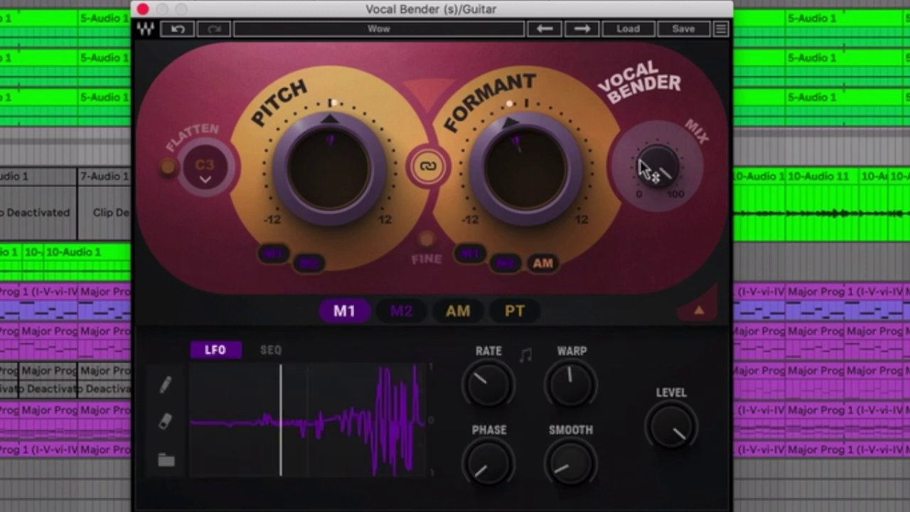
pyautogui.moveTo(649, 167); pyautogui.dragTo(648, 160)
pyautogui.click(581, 30)
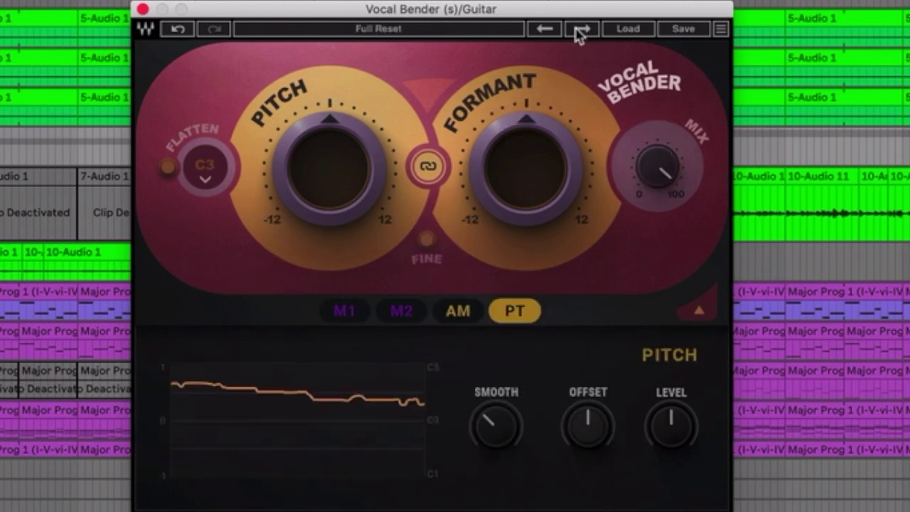